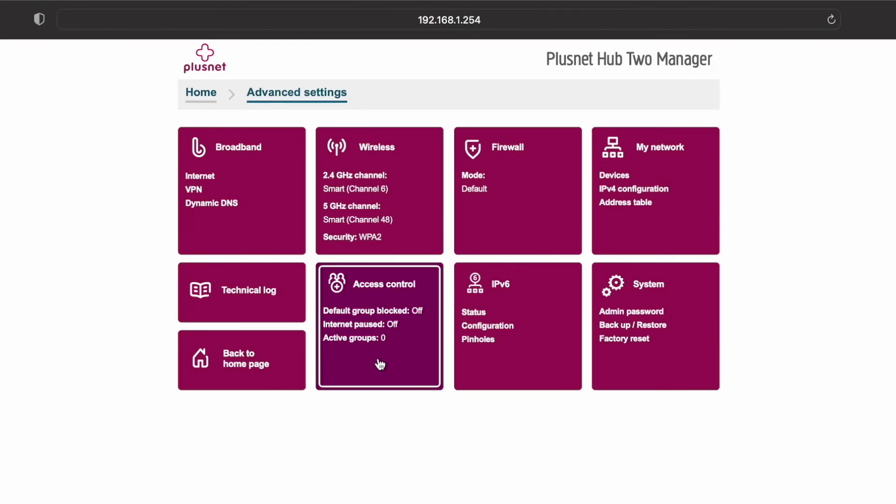
# - Open the hub's Access control settings from the home tiles
pyautogui.click(378, 362)
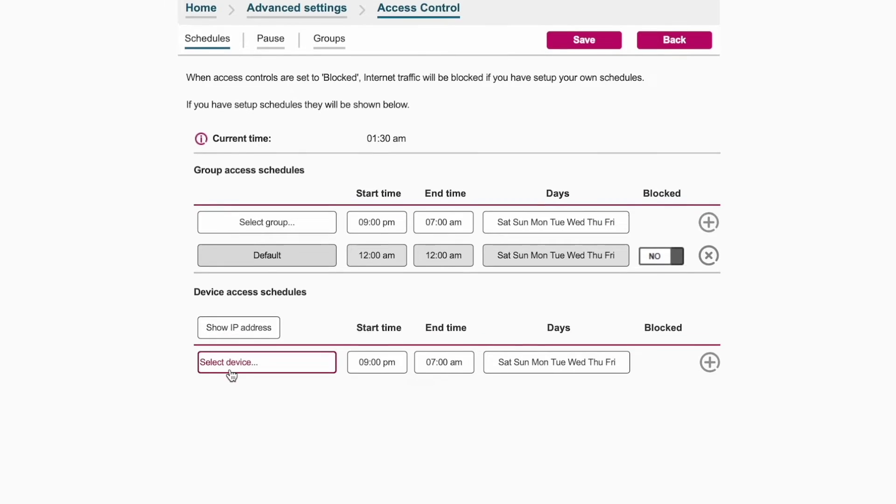
# - Browse the Select a device list under Device access schedules
pyautogui.click(247, 415)
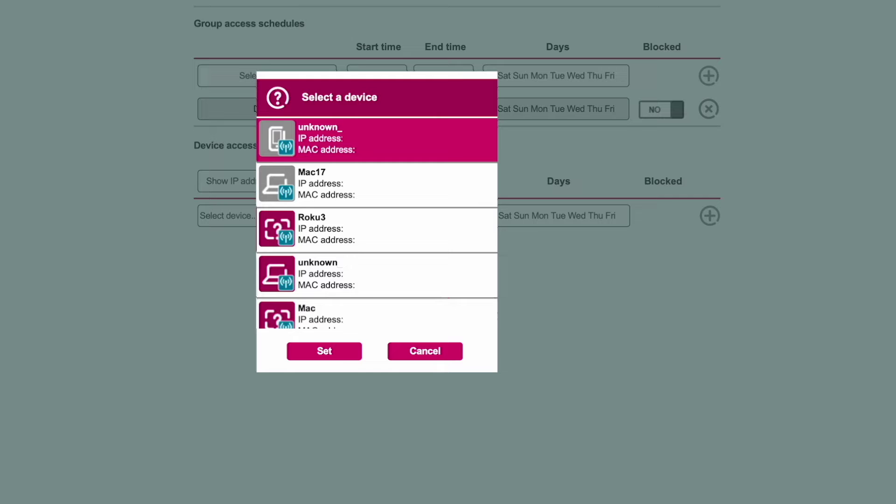
pyautogui.scroll(-3, 378, 224)
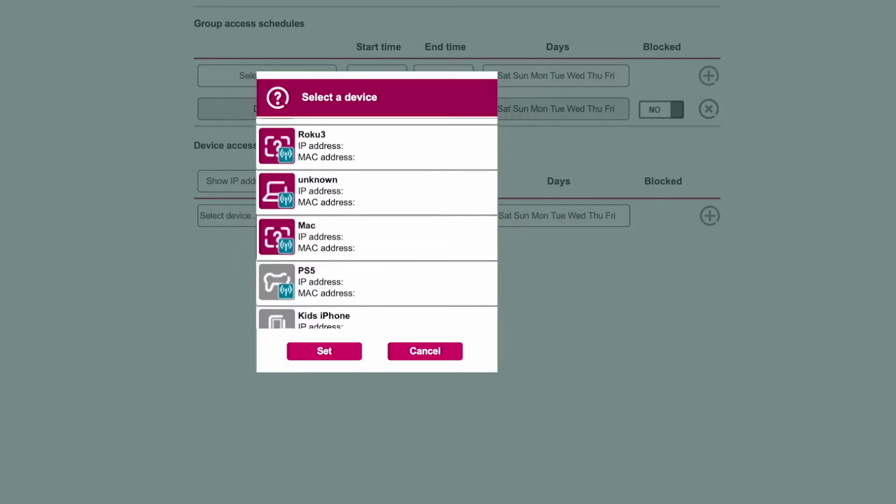
pyautogui.scroll(-2, 377, 224)
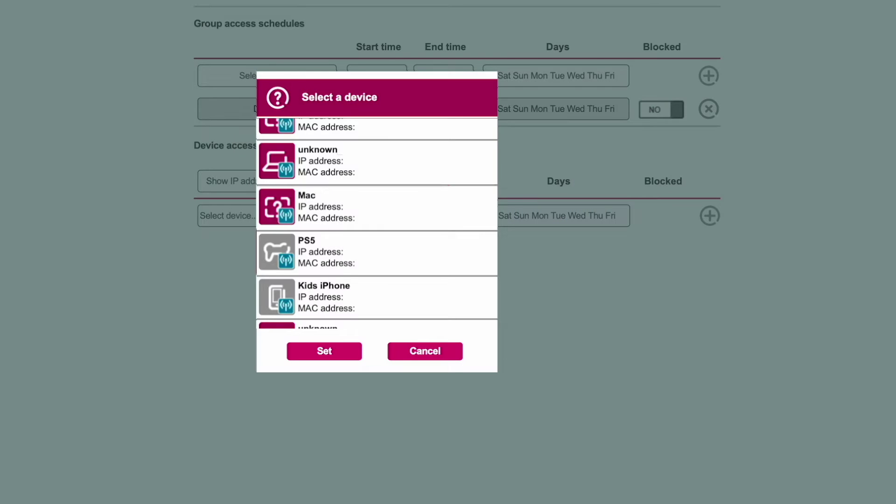
pyautogui.scroll(3, 575, 264)
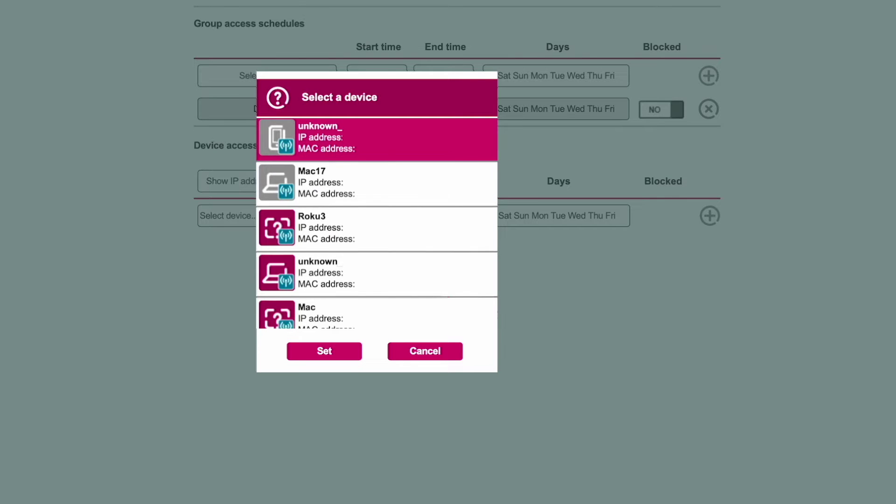
pyautogui.scroll(-3, 377, 223)
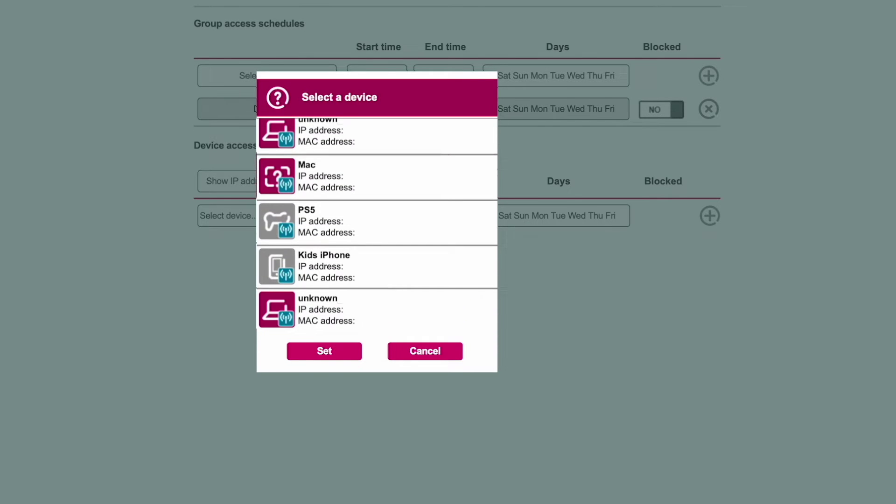
pyautogui.scroll(-1, 377, 223)
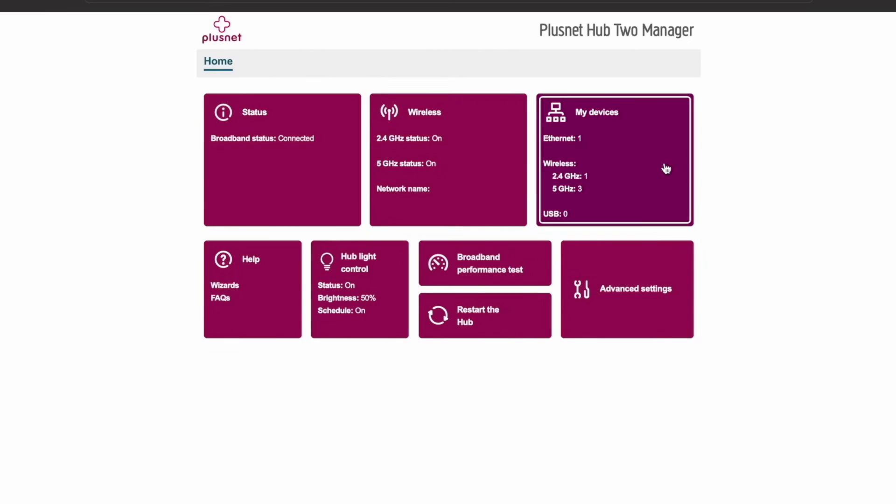
# - Rename the iPad in My devices to 'Kids tablet' and save
pyautogui.click(662, 164)
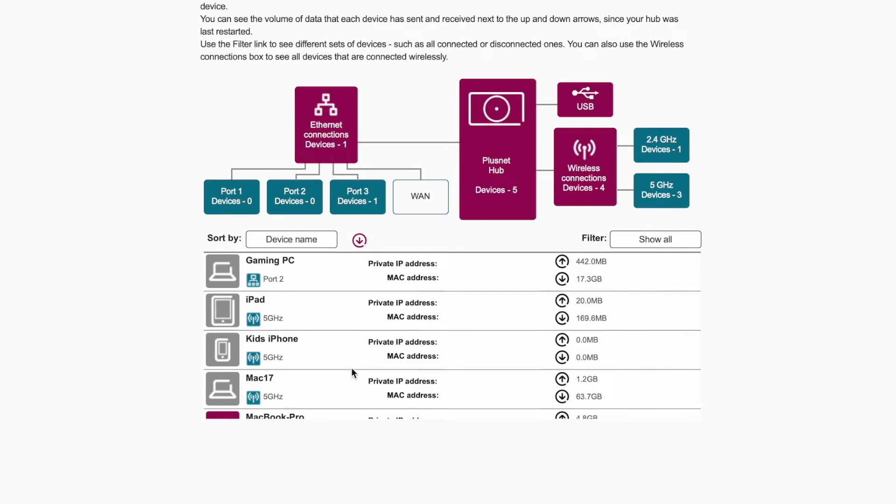
pyautogui.click(317, 318)
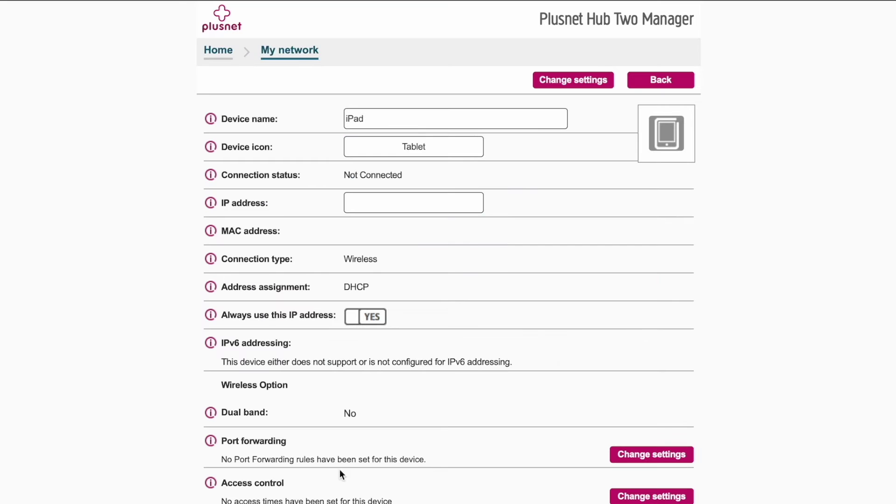
pyautogui.click(548, 86)
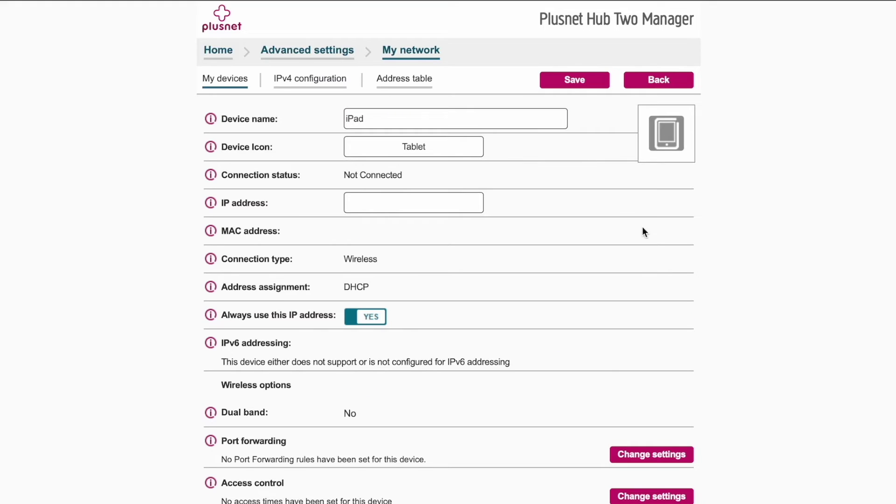
pyautogui.doubleClick(354, 118)
pyautogui.write('Kids tablet')
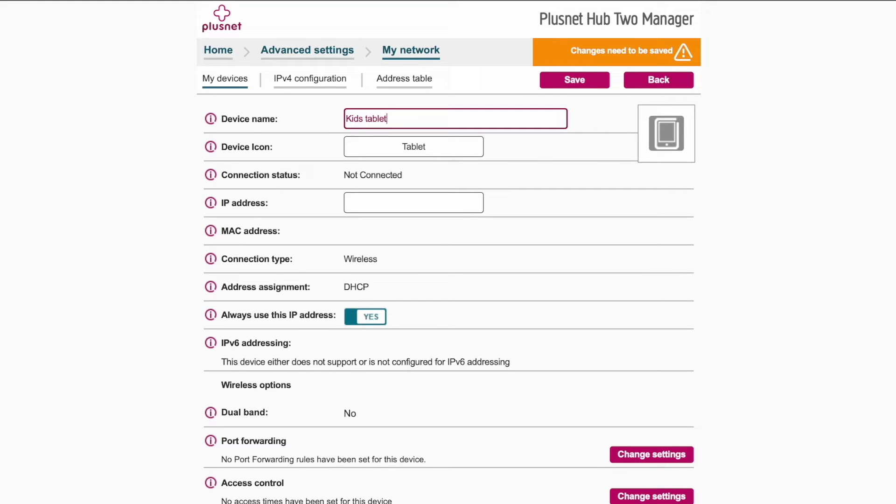
pyautogui.click(572, 79)
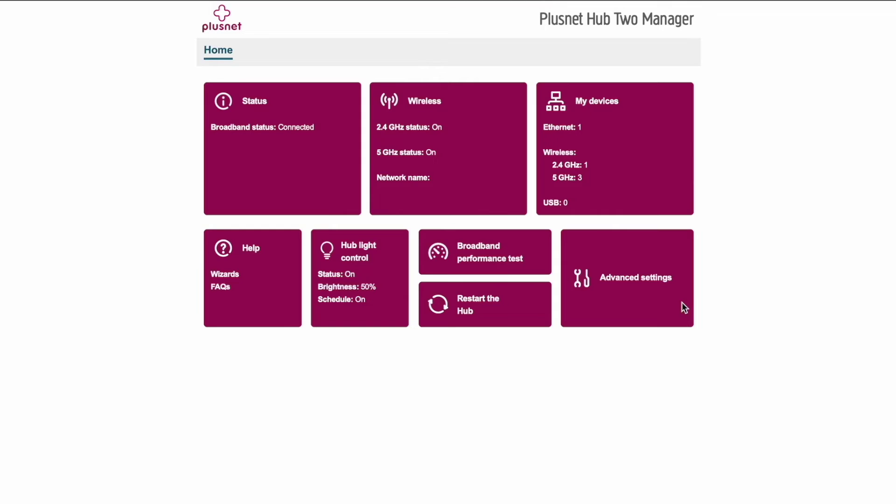
# - Pick Kids tablet as the device for a new access schedule in Advanced settings
pyautogui.click(672, 310)
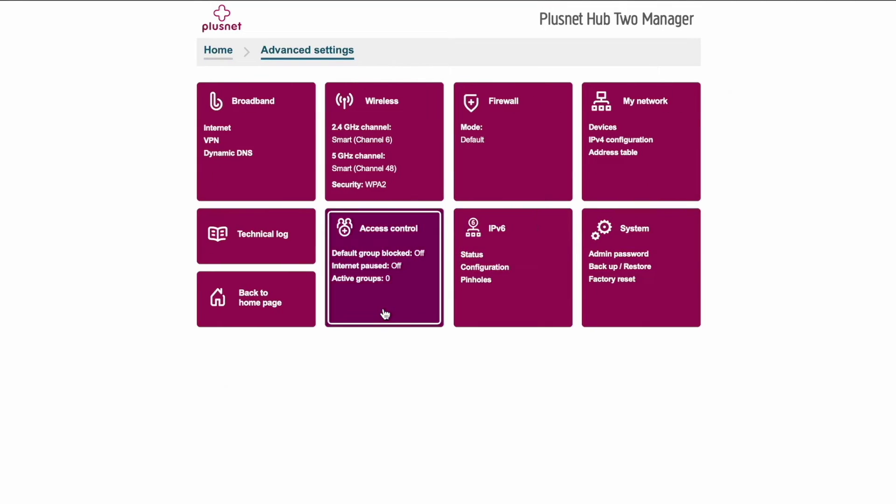
pyautogui.click(354, 299)
pyautogui.click(304, 380)
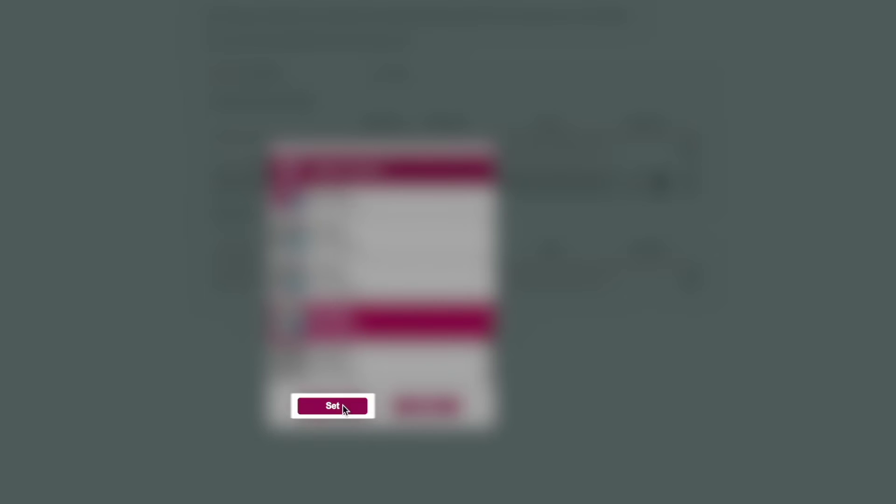
pyautogui.click(342, 405)
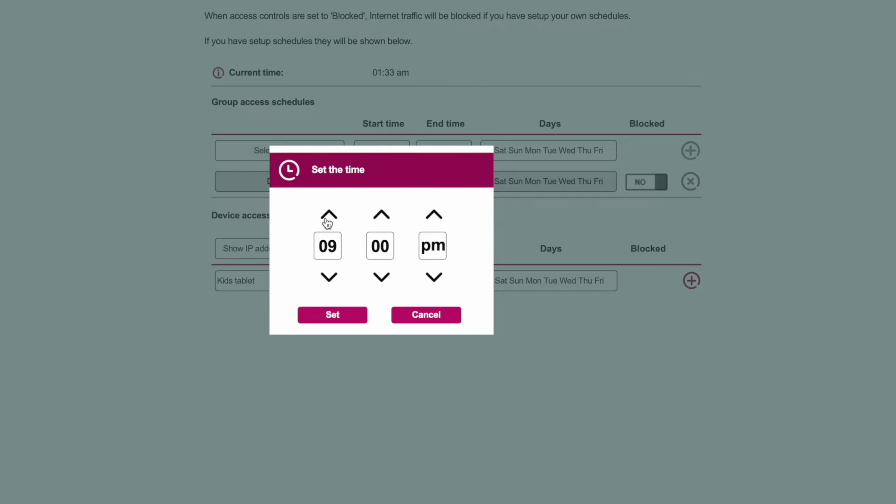
# - Set the Kids tablet schedule to 10:00 pm–05:00 am on Saturday and Sunday only
pyautogui.click(329, 216)
pyautogui.click(346, 314)
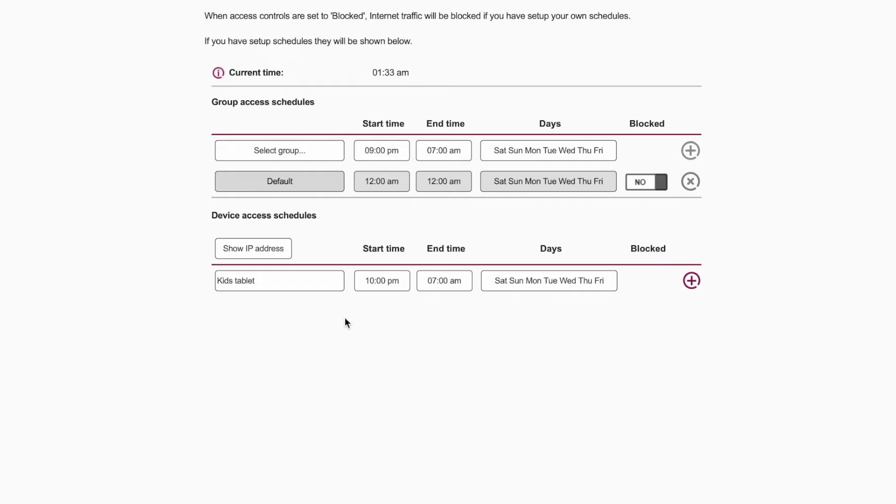
pyautogui.click(548, 285)
pyautogui.scroll(-3, 527, 308)
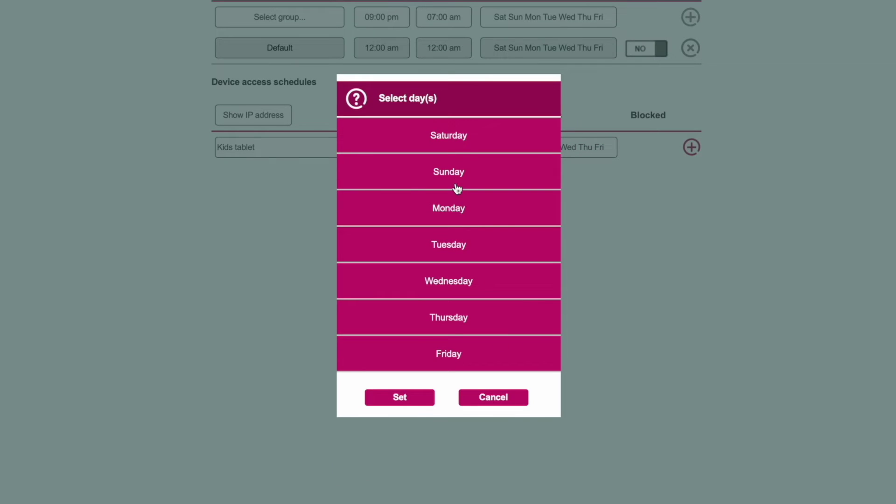
pyautogui.click(460, 218)
pyautogui.click(460, 247)
pyautogui.click(467, 285)
pyautogui.click(463, 316)
pyautogui.click(447, 357)
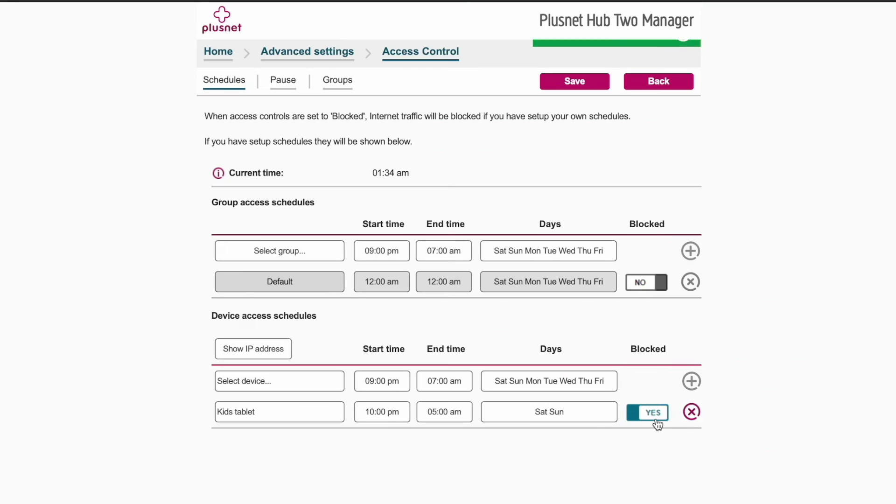
# - Unblock and save the Kids tablet schedule, then delete it
pyautogui.click(656, 417)
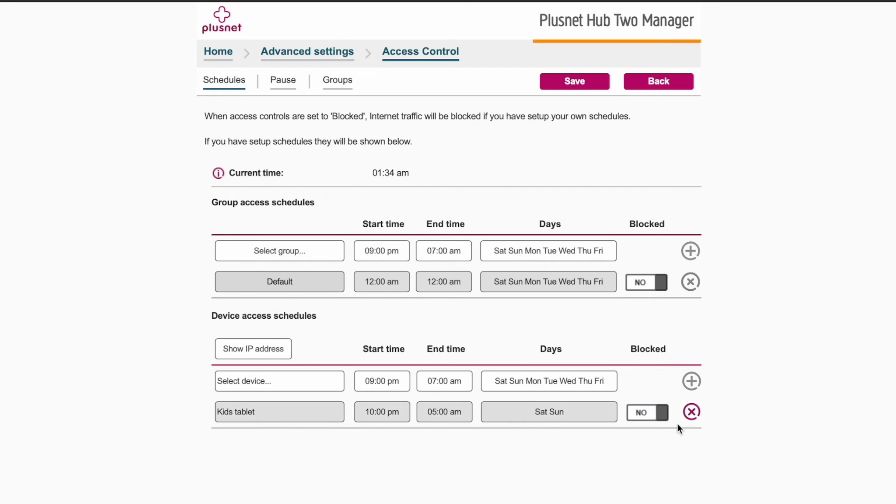
pyautogui.click(574, 81)
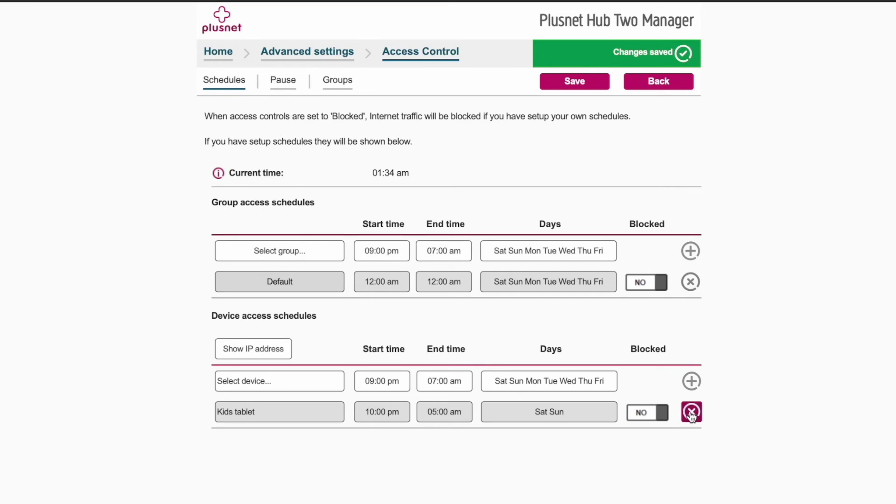
pyautogui.click(692, 411)
pyautogui.click(354, 308)
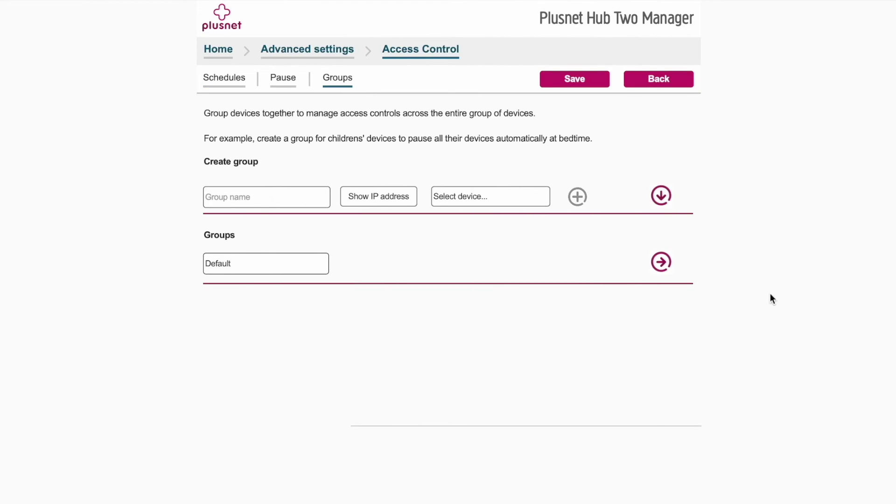
# - Start a new group named Kids computers and add Kids tablet to it
pyautogui.click(263, 190)
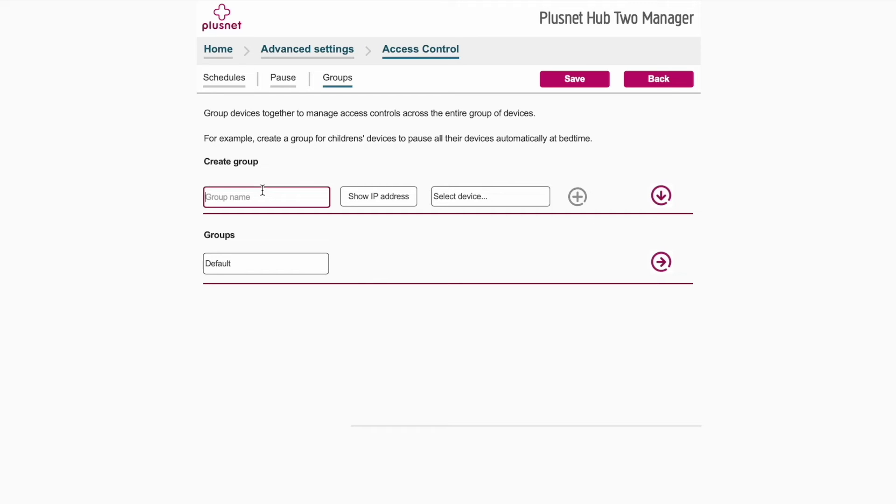
pyautogui.write('Kids computers')
pyautogui.click(504, 198)
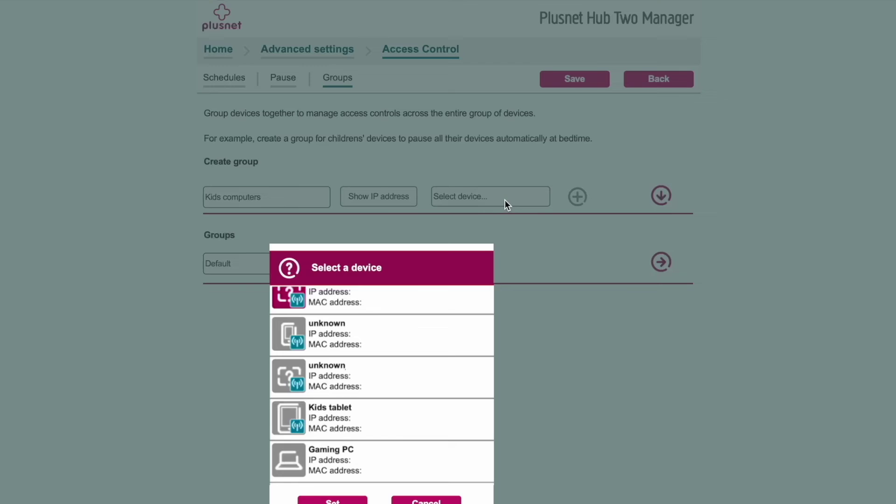
pyautogui.click(436, 408)
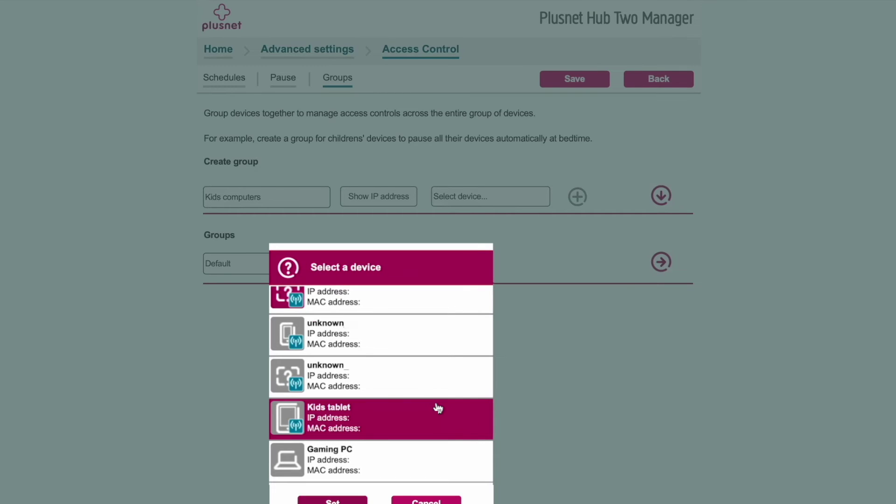
pyautogui.click(578, 196)
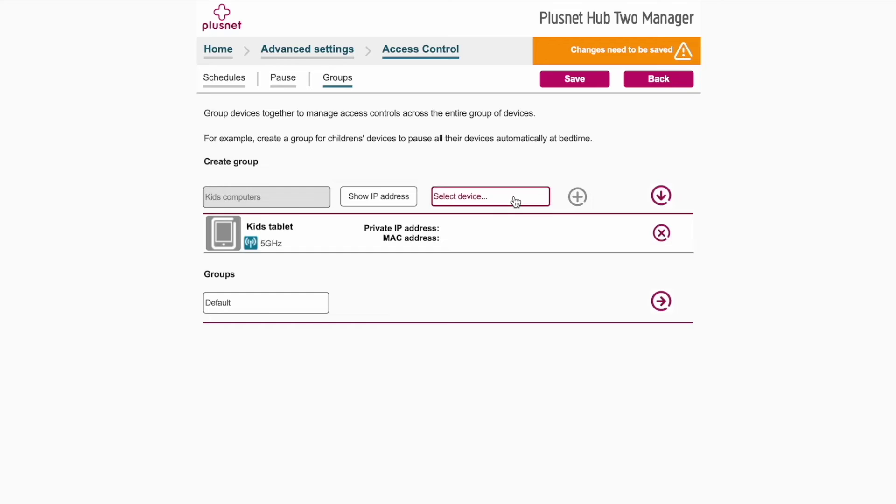
# - Add Kids iPhone and PS5 to the Kids computers group and save it
pyautogui.click(540, 198)
pyautogui.click(433, 374)
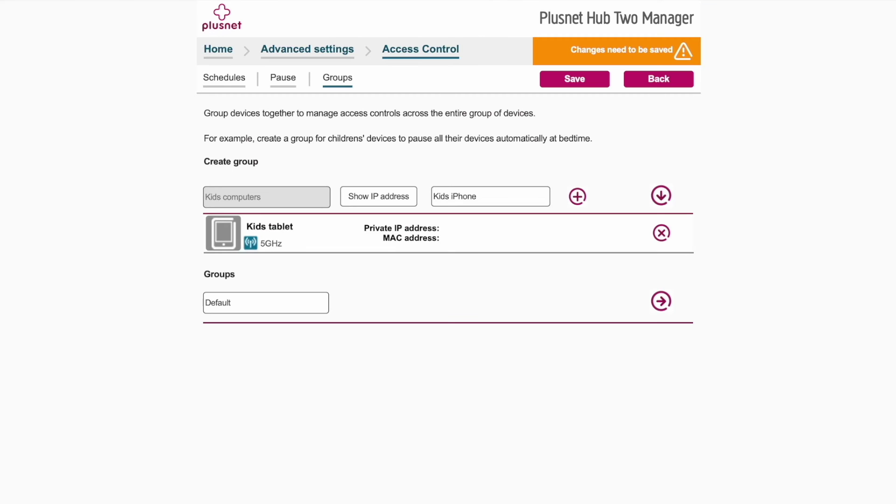
pyautogui.click(577, 196)
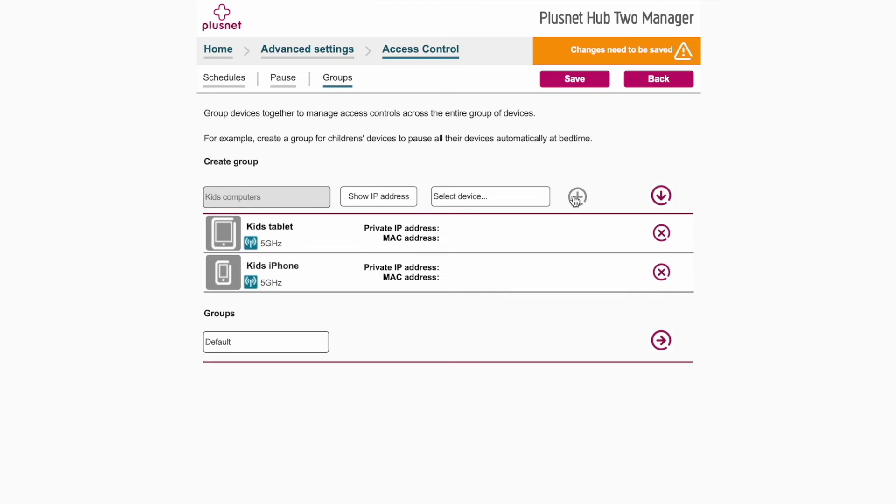
pyautogui.click(513, 198)
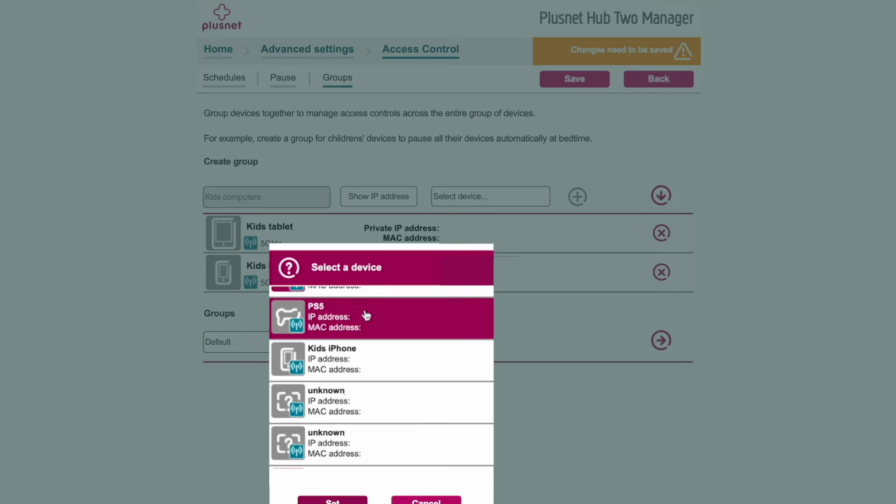
pyautogui.click(367, 316)
pyautogui.click(578, 197)
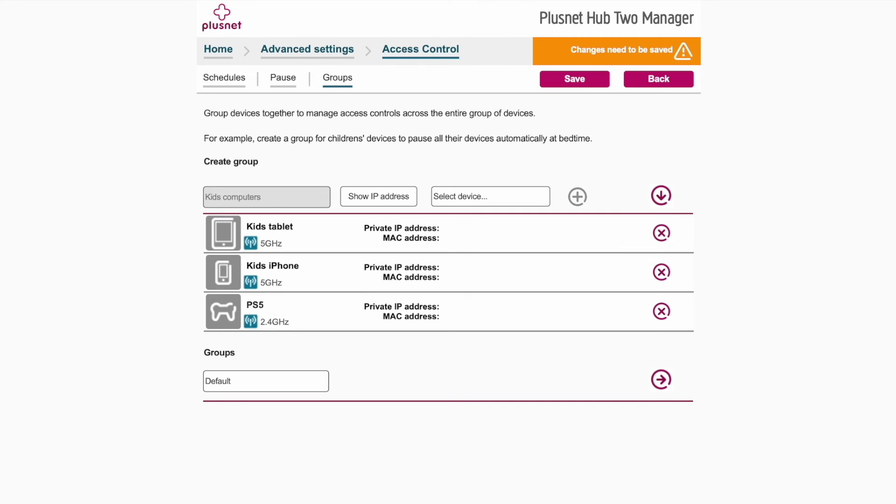
pyautogui.click(584, 80)
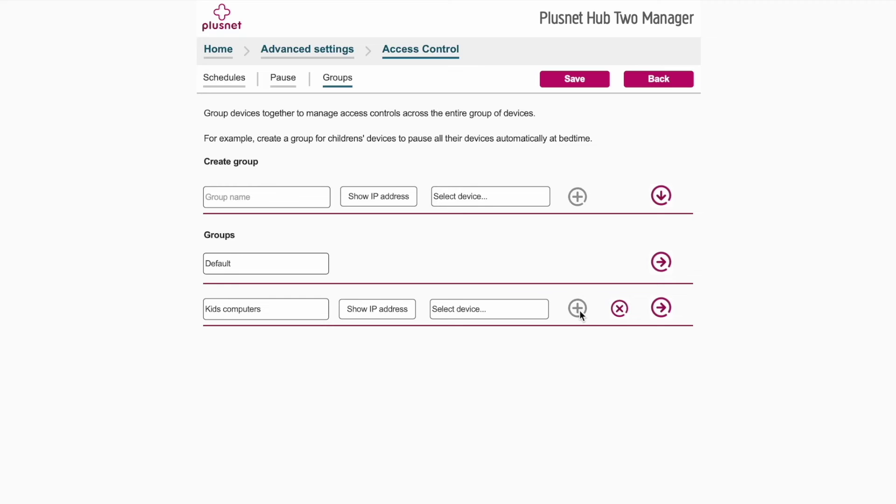
# - Check the Kids computers group's members: PS5, Kids iPhone and Kids tablet
pyautogui.click(500, 311)
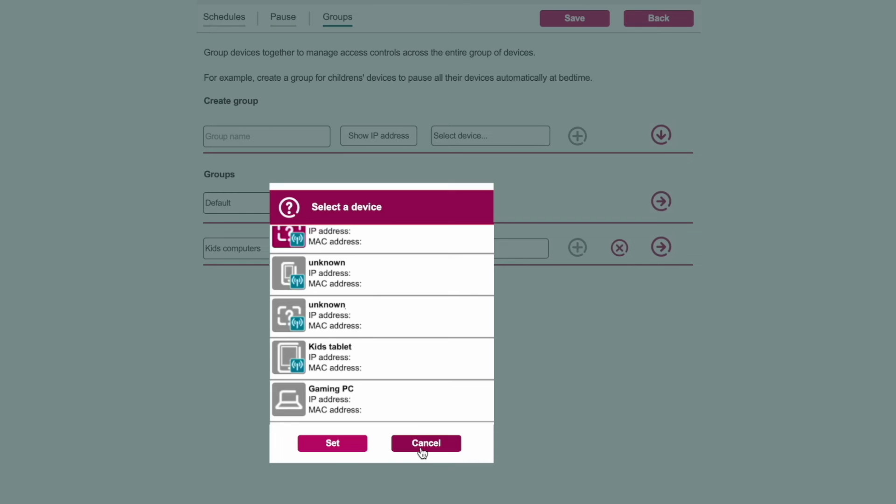
pyautogui.click(422, 450)
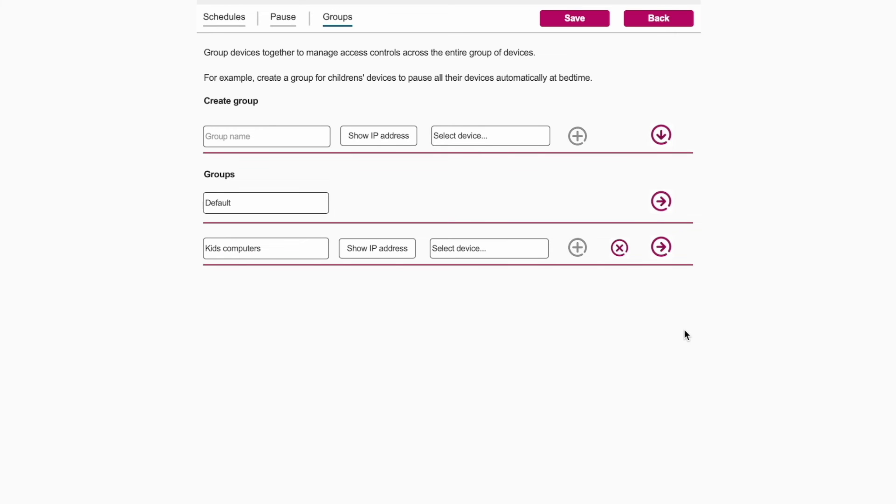
pyautogui.click(663, 256)
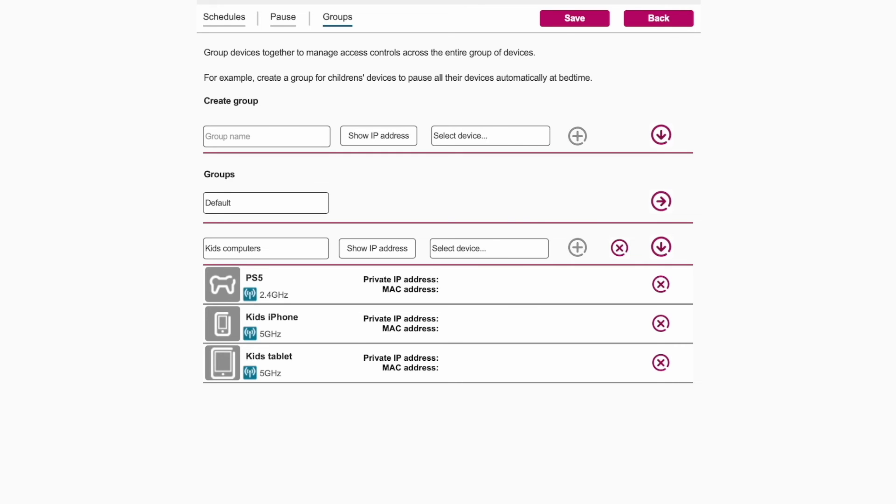
# - Choose Kids computers as the group for a new access schedule
pyautogui.click(207, 24)
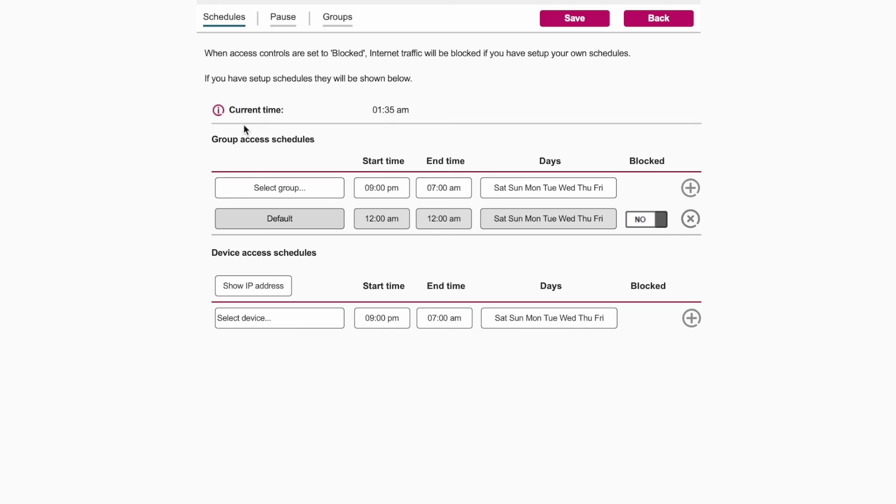
pyautogui.click(256, 192)
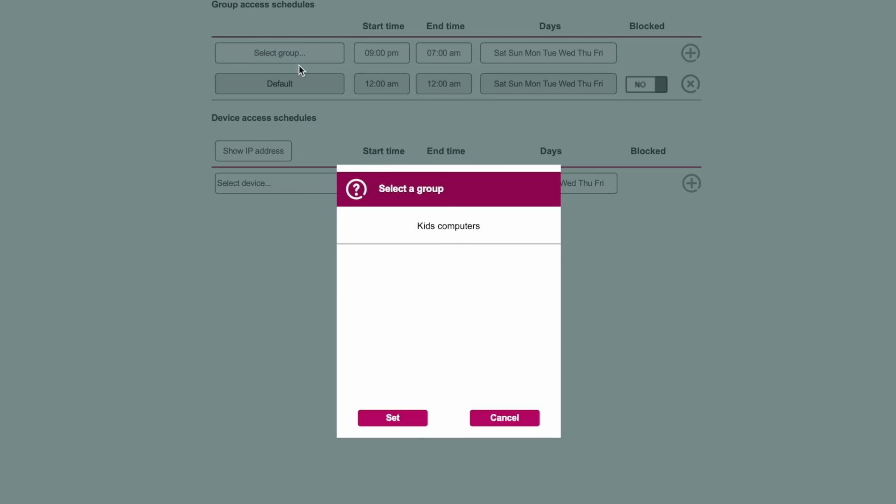
pyautogui.click(449, 233)
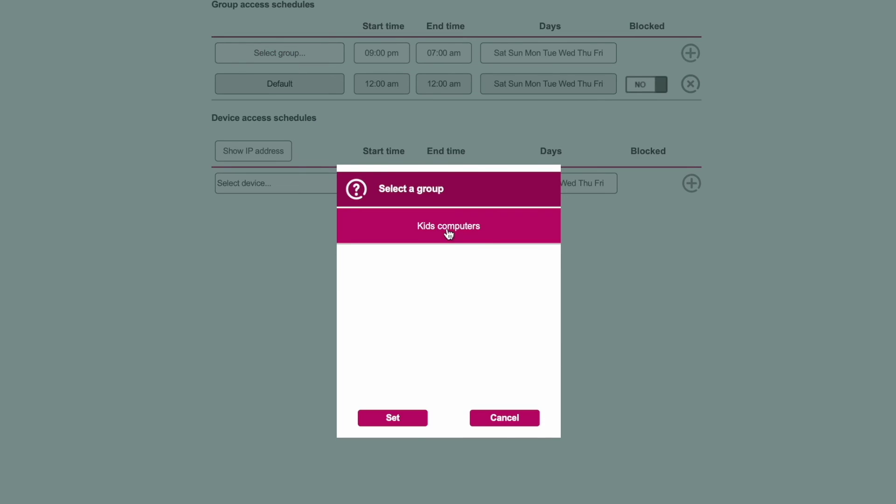
pyautogui.click(412, 425)
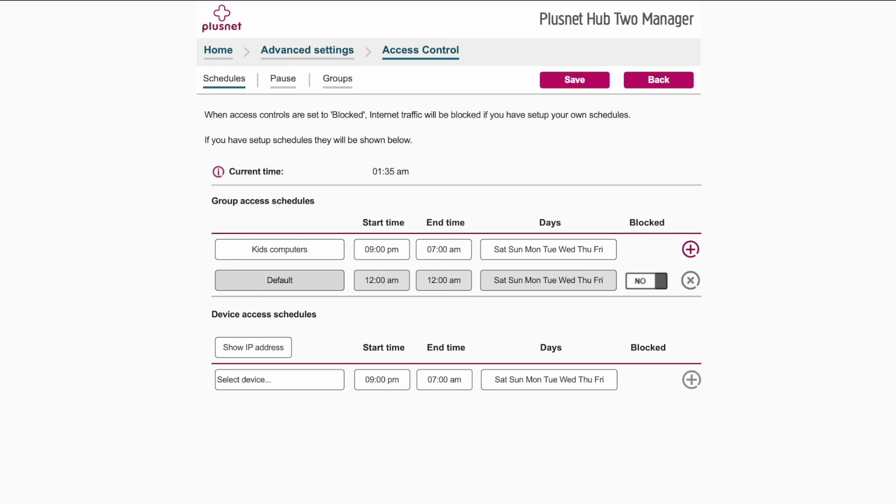
# - Set the start to 08:00 pm and save the daily 08:00 pm–05:00 am block
pyautogui.click(380, 251)
pyautogui.click(334, 379)
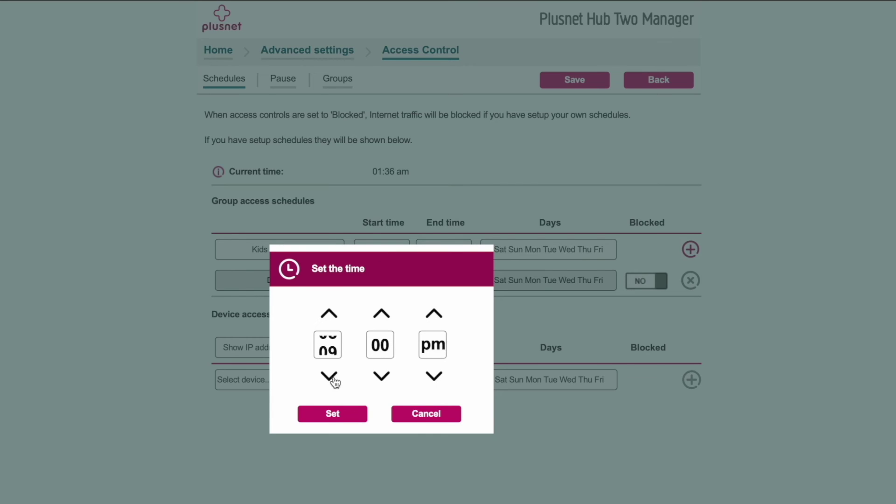
pyautogui.click(333, 414)
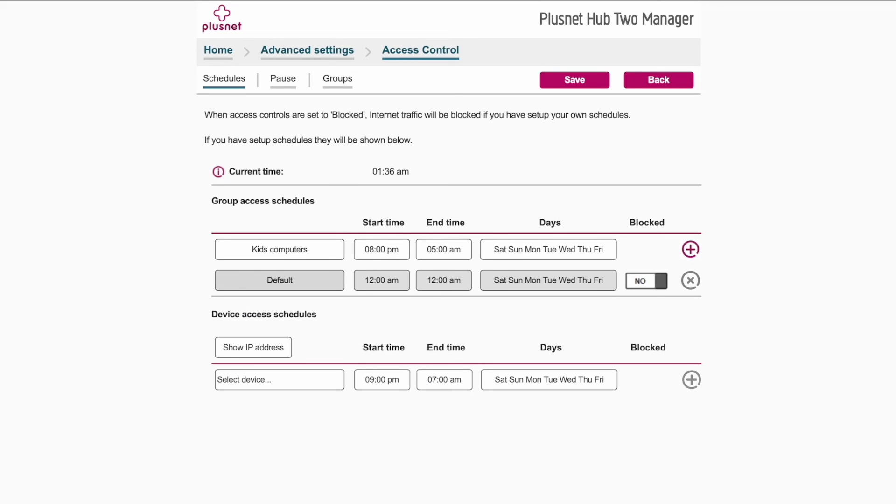
pyautogui.click(691, 249)
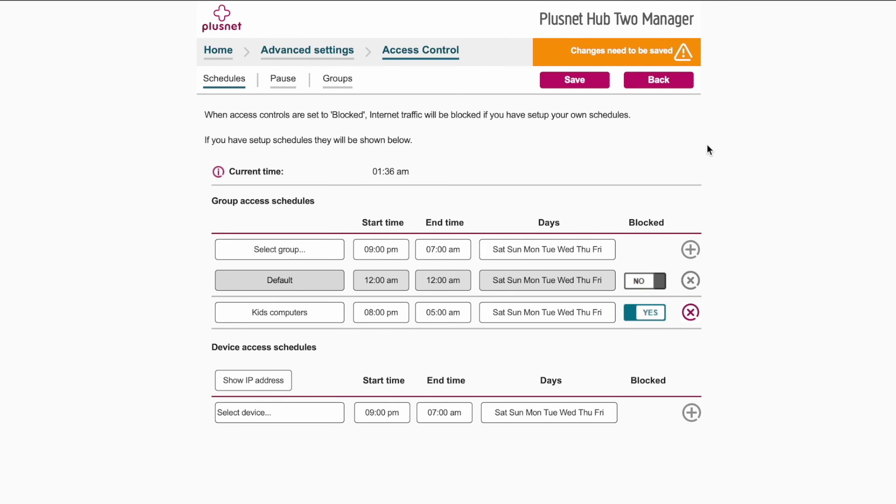
pyautogui.click(575, 80)
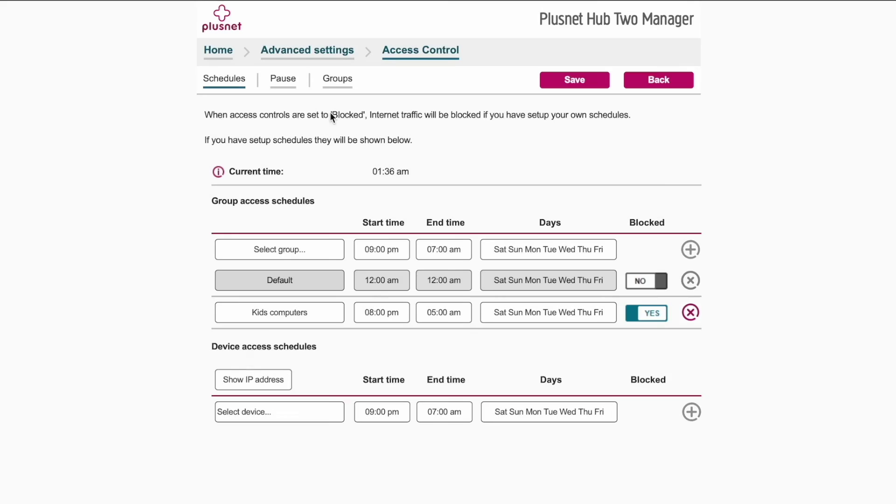
# - Choose a 2 Hours pause duration for the first unknown device on the Pause page
pyautogui.click(288, 76)
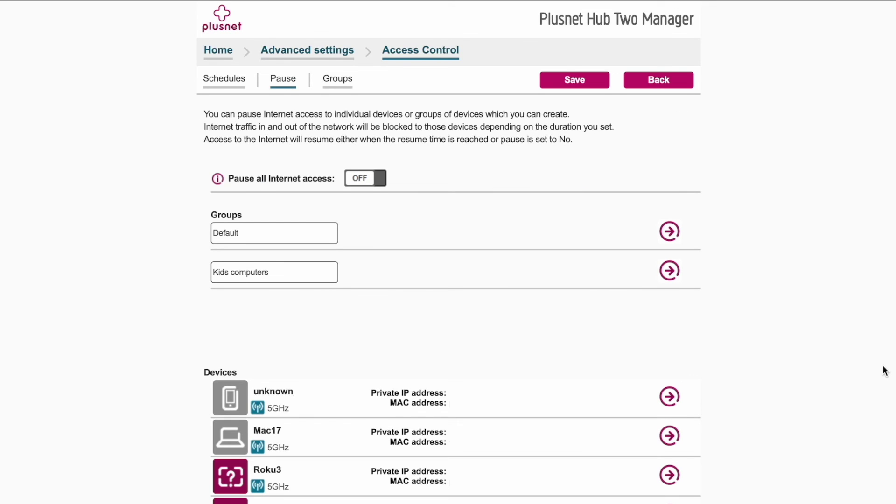
pyautogui.scroll(-5, 872, 322)
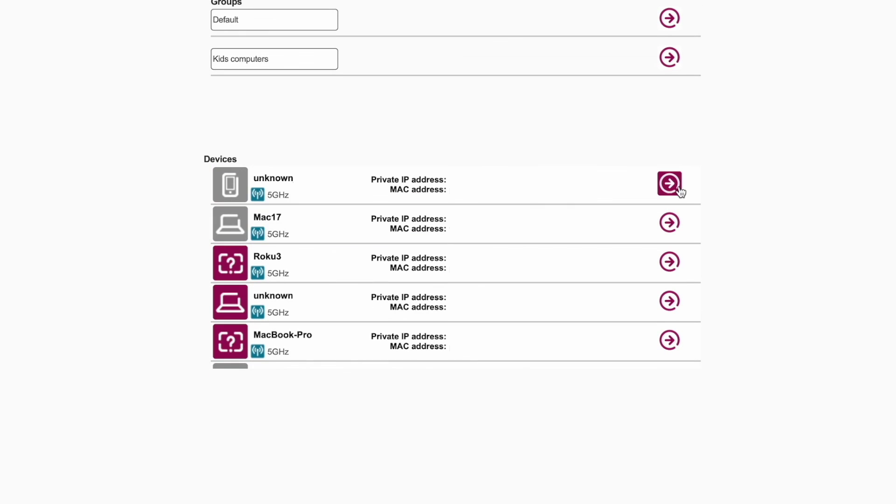
pyautogui.click(679, 188)
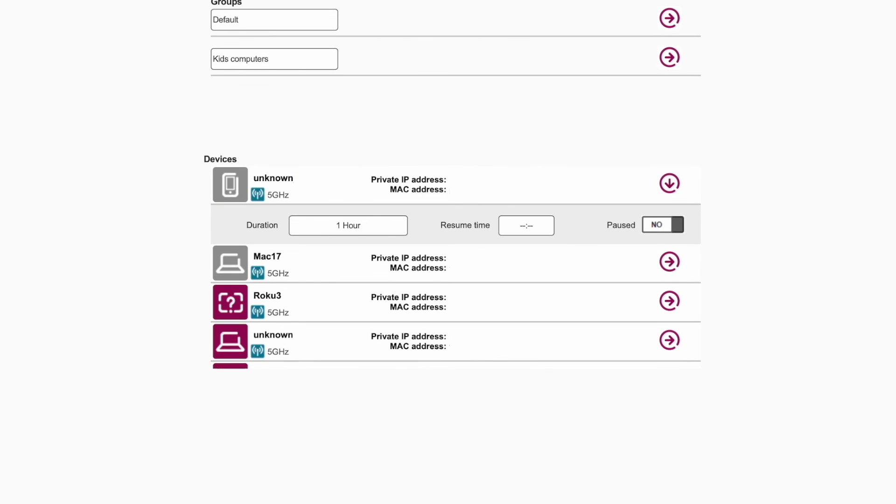
pyautogui.click(380, 229)
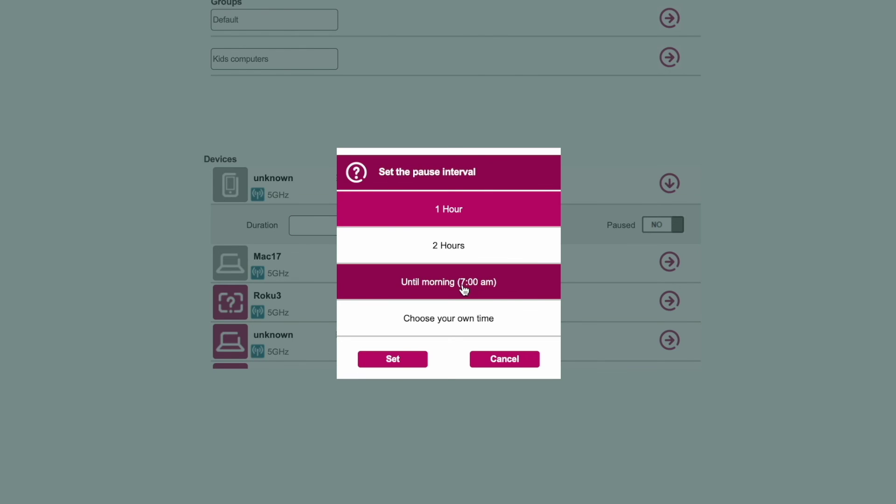
pyautogui.click(481, 257)
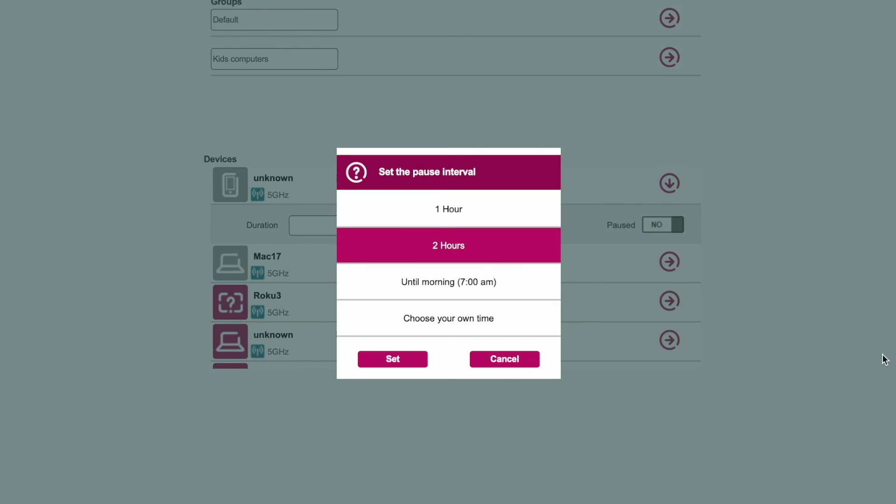